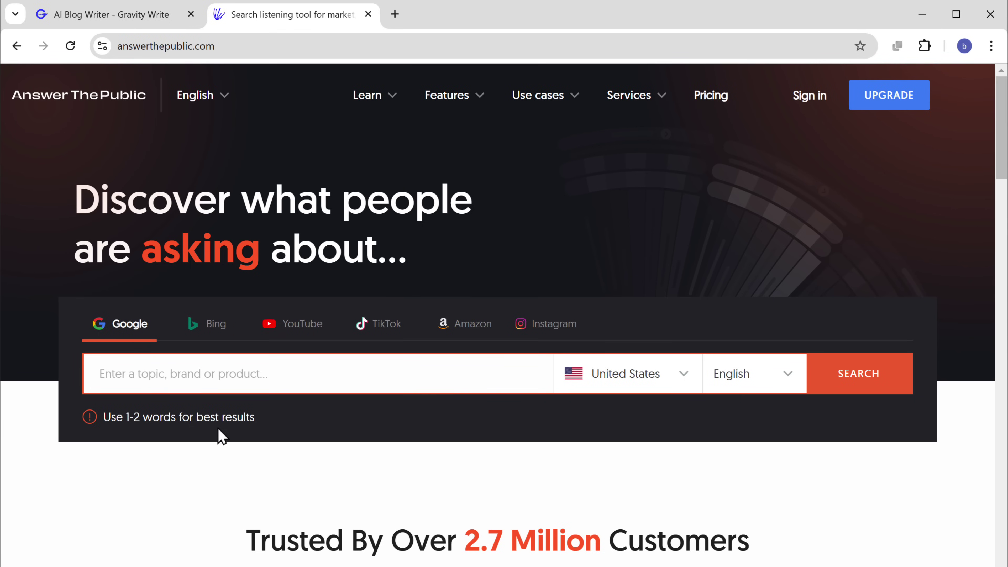
- Search Google questions for "high protein low carb diet" in the United States and sign in with Google to unlock the report
type("high protein low carb diet")
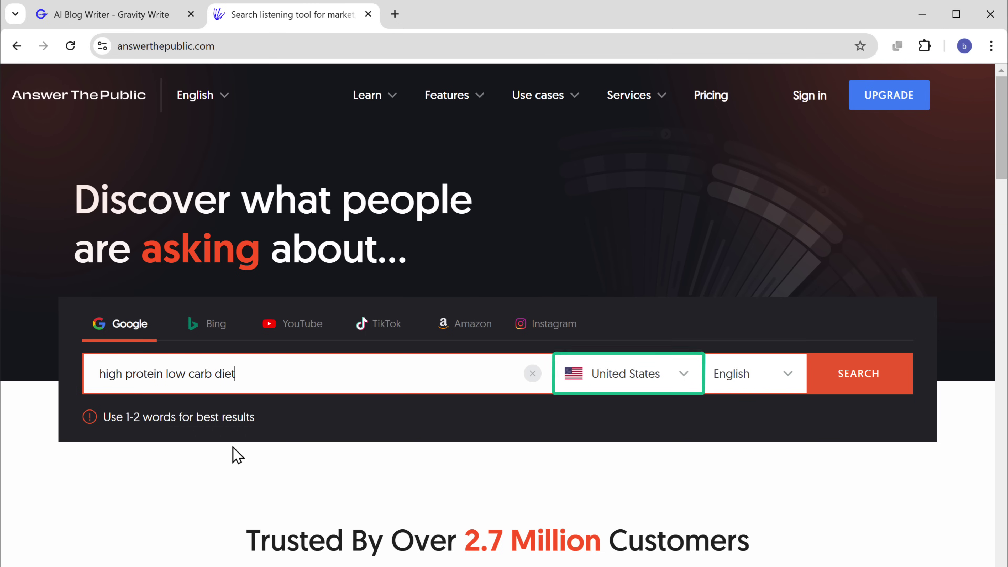
left_click(860, 382)
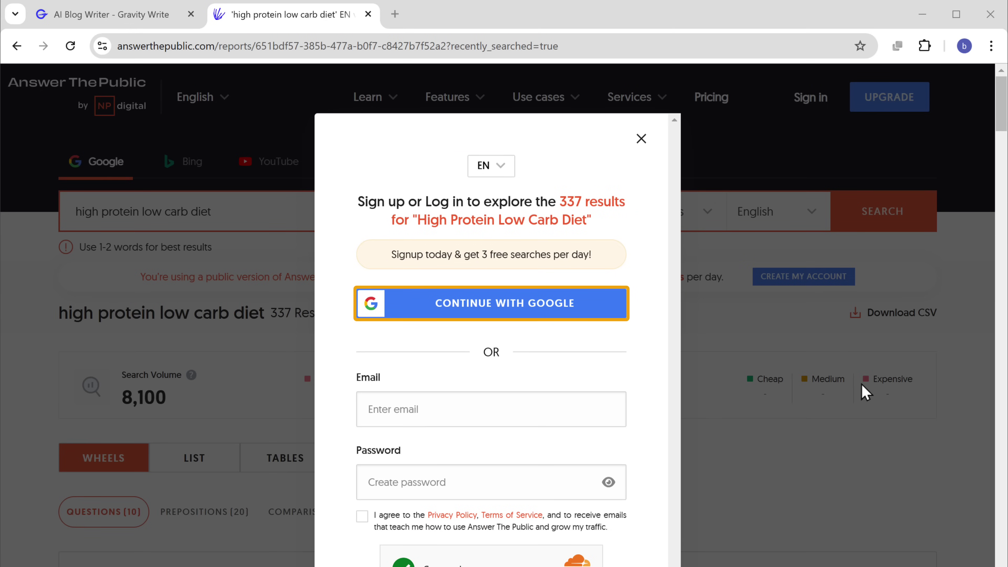
left_click(506, 313)
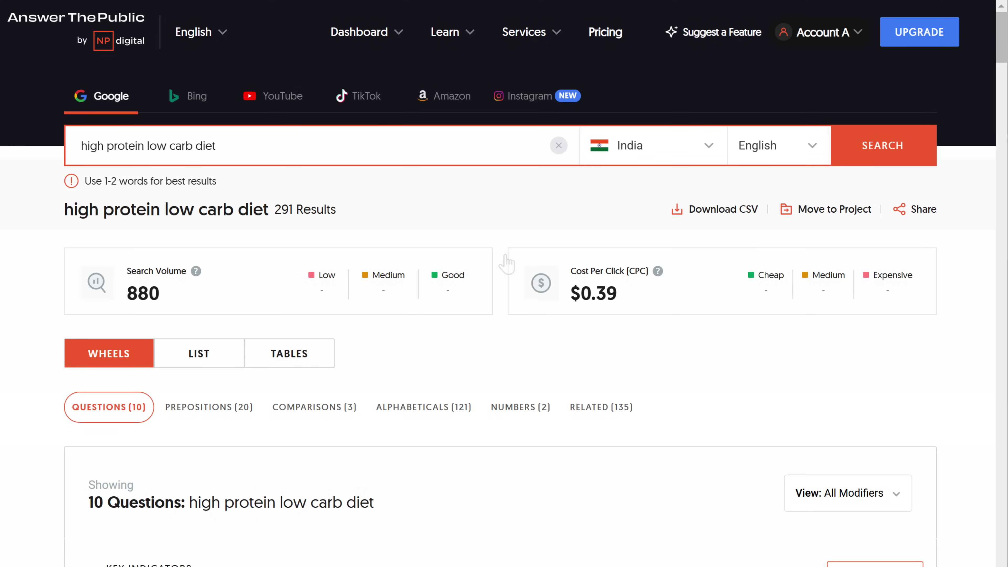
- Look up the wheel's question "what will high protein low carb diet do" on Google, then close the search results
scroll(504, 317, "down", 10)
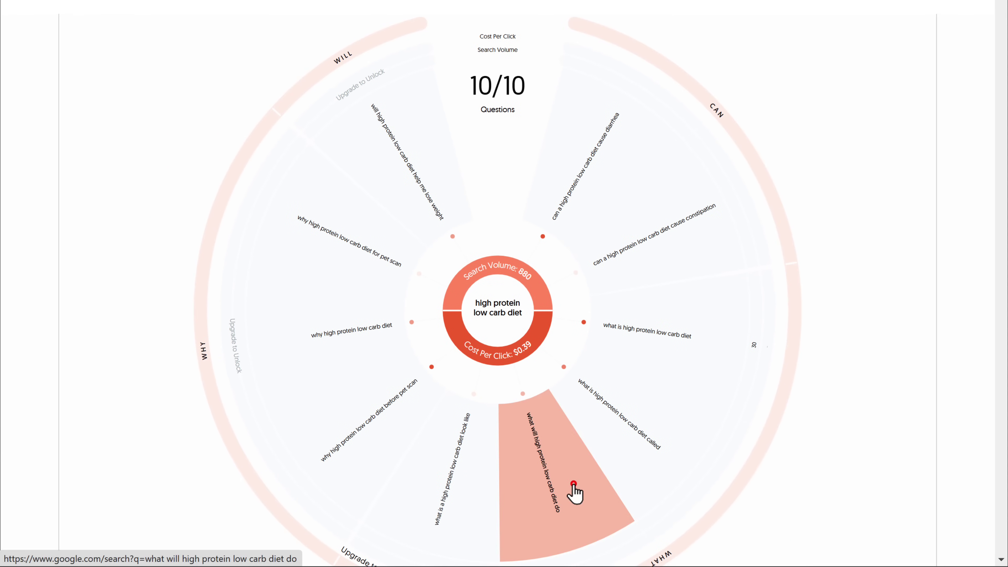
left_click(576, 491)
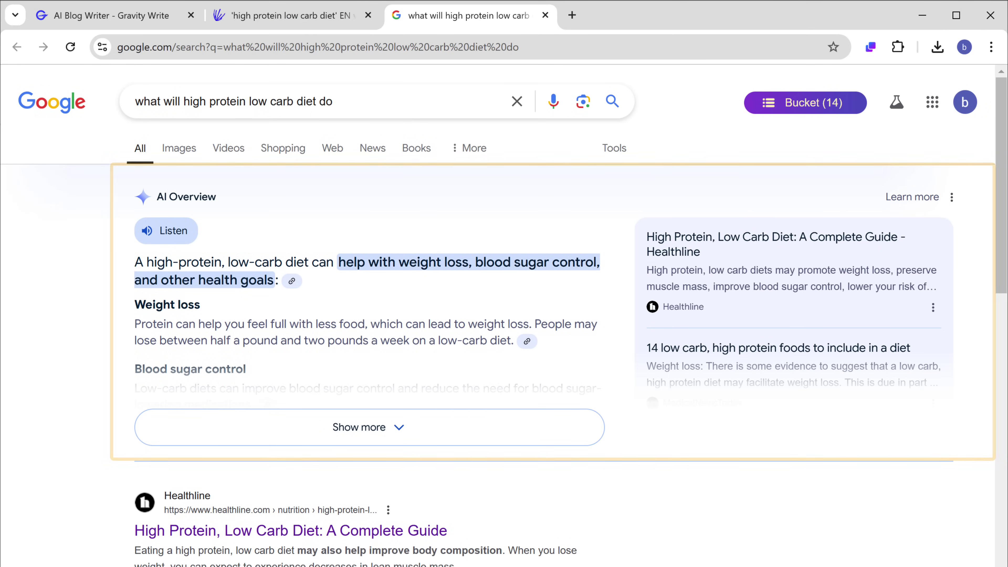
left_click(545, 16)
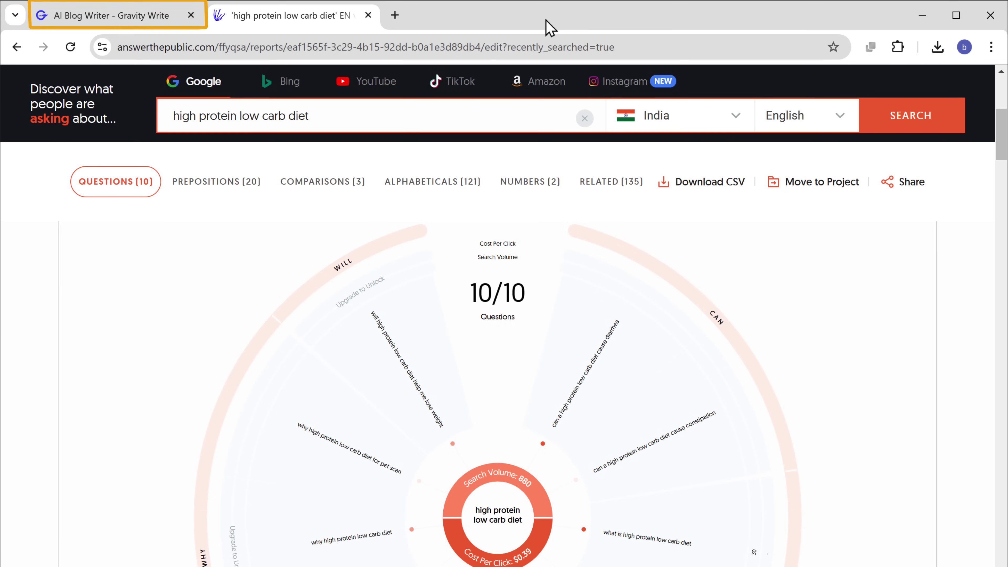
- In the GravityWrite outline, add the H2 heading "what will high protein low carb diet do ?" and place it above "Types of high protein, low carb diets"
left_click(124, 18)
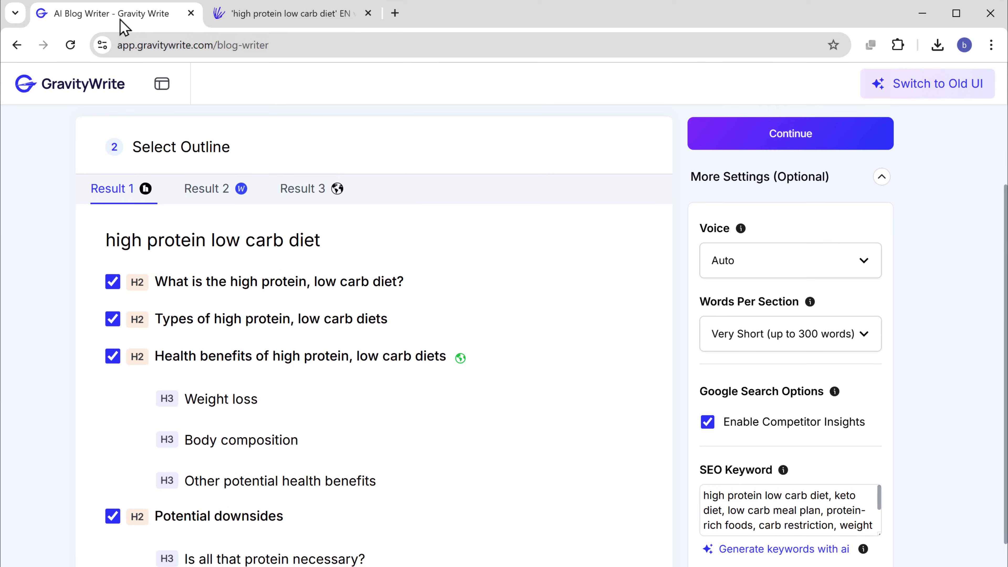
key("F11")
mouse_move(376, 282)
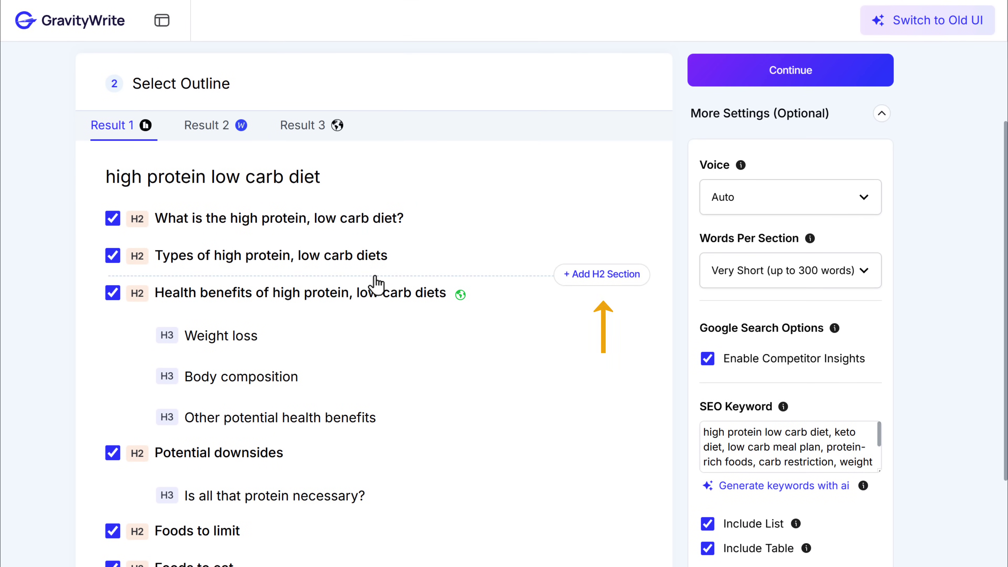
left_click(602, 275)
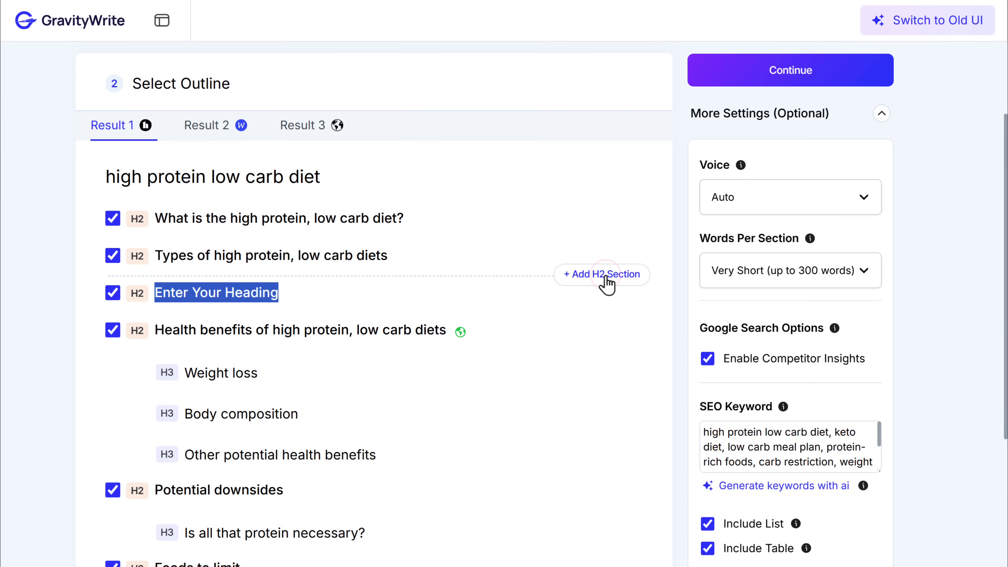
type("what will high protein low carb diet do ?")
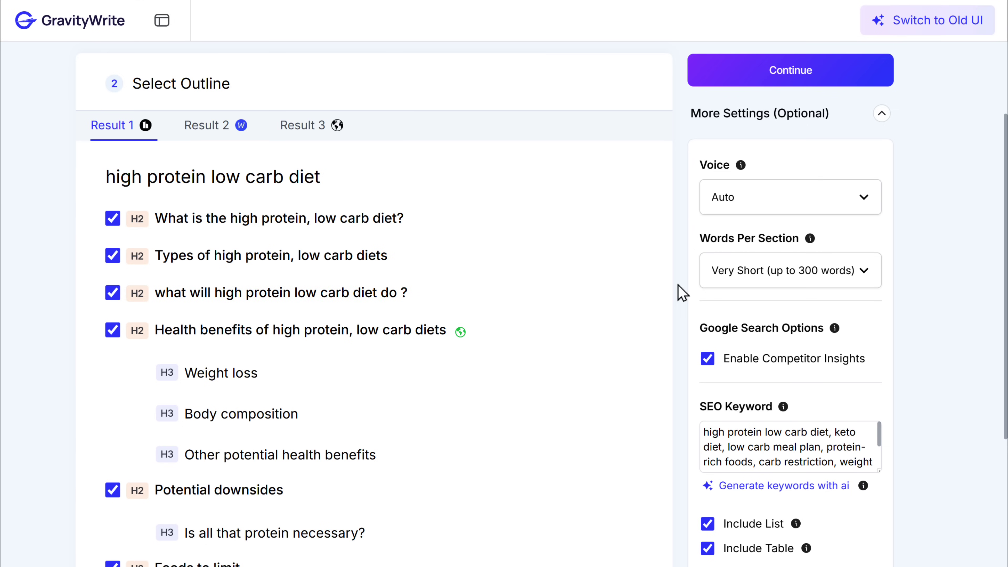
mouse_move(94, 291)
left_click_drag(94, 292, 97, 243)
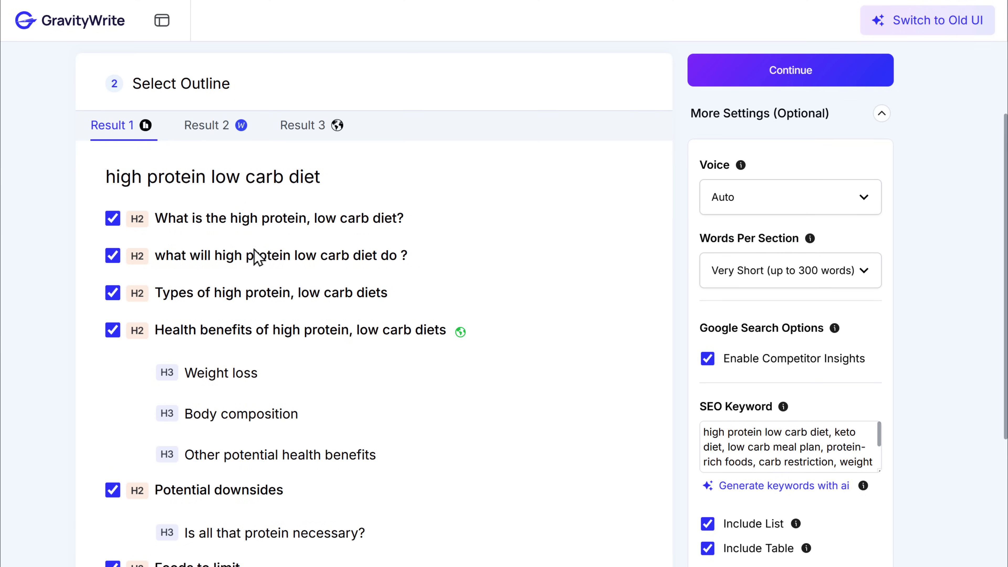
- Add a note to the new heading asking for simple layman terms in paragraph form, without lists or tables
left_click(422, 260)
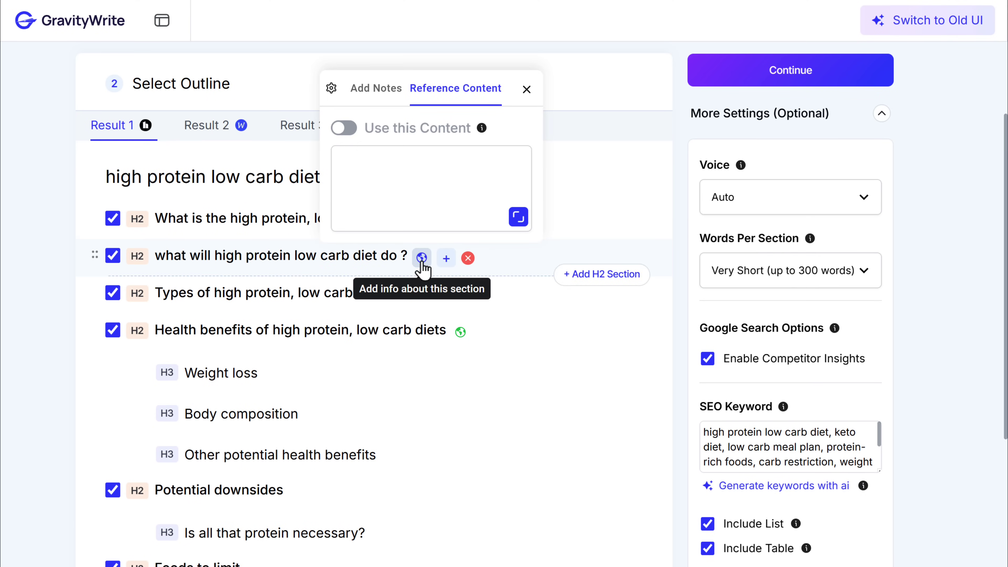
left_click(372, 88)
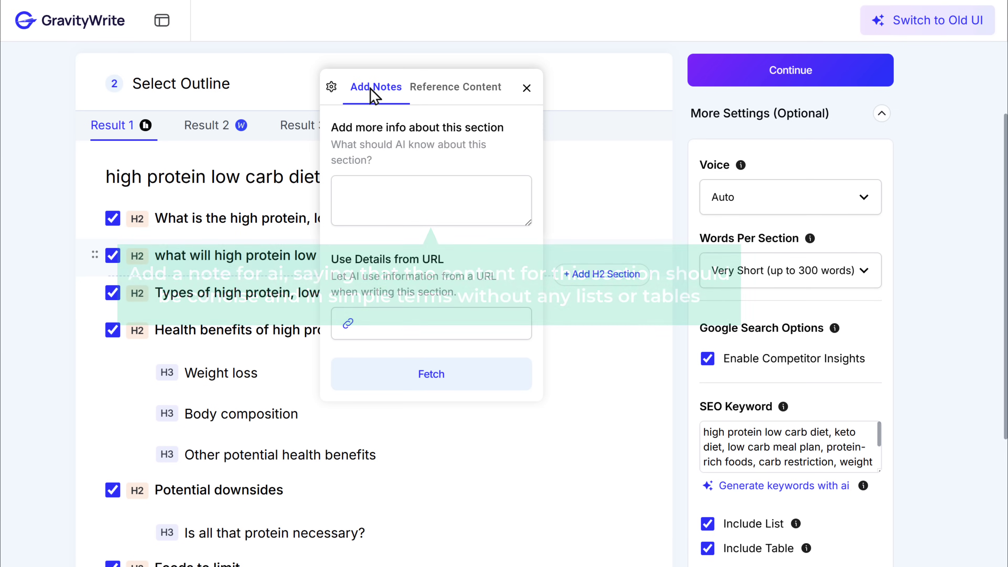
left_click(351, 200)
key("ctrl+v")
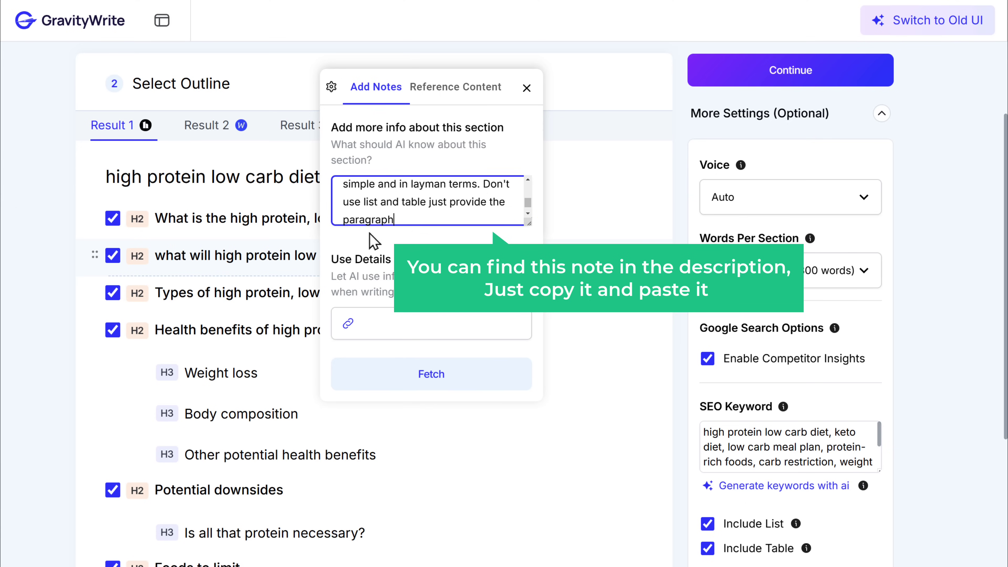
left_click(370, 235)
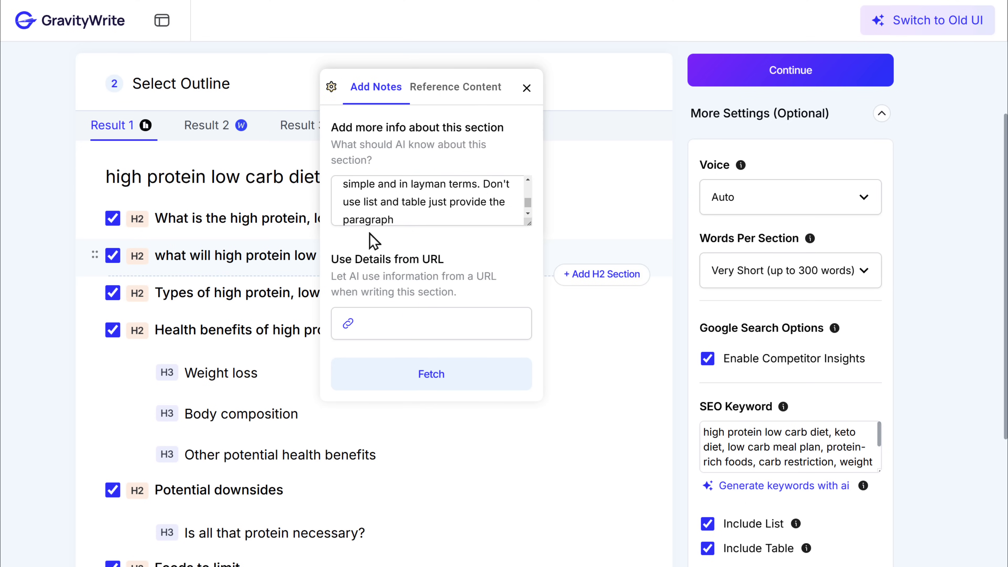
- Set the section length of the "what will high protein low carb diet do ?" heading to 1 Paragraph (up to 50 words)
left_click(331, 88)
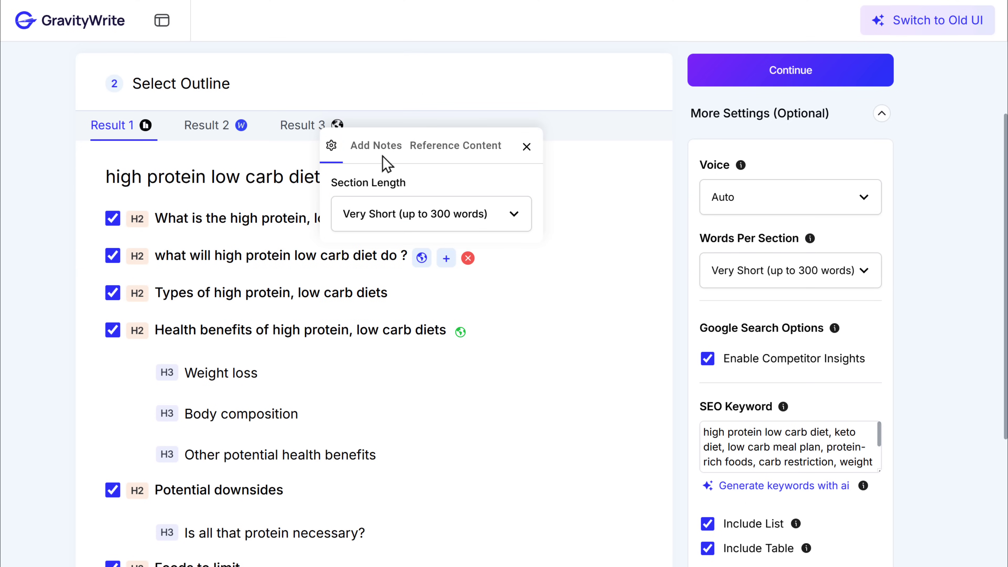
left_click(428, 219)
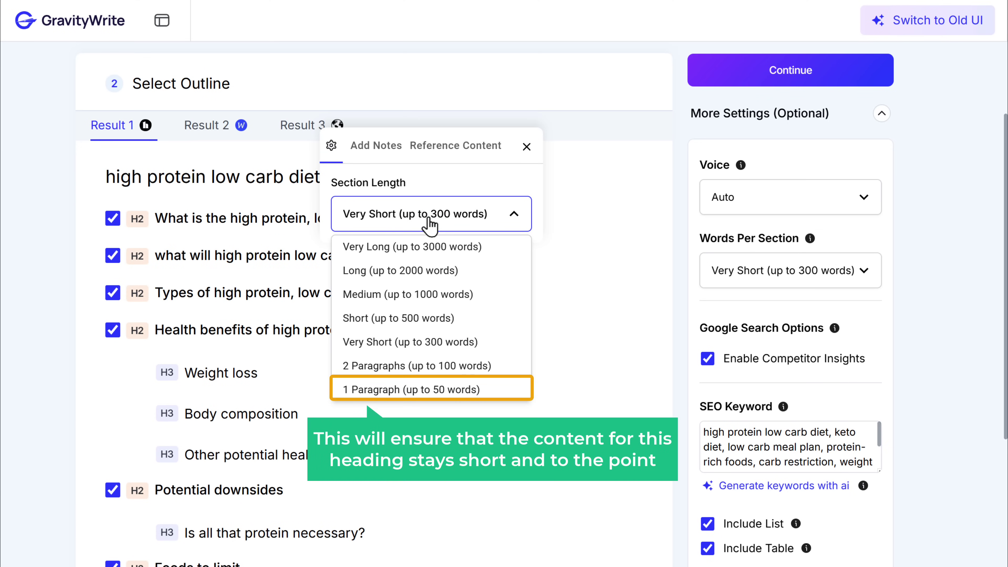
left_click(421, 391)
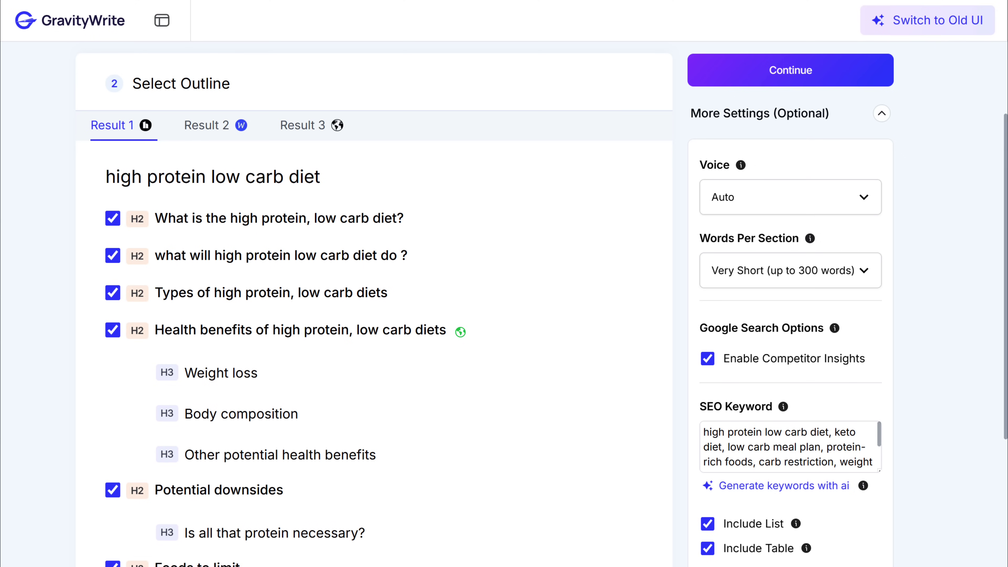
- Delete the heading "A sample 3-day meal plan" with its subheadings, and the subheading "Read this next" under "The bottom line"
scroll(373, 301, "down", 5)
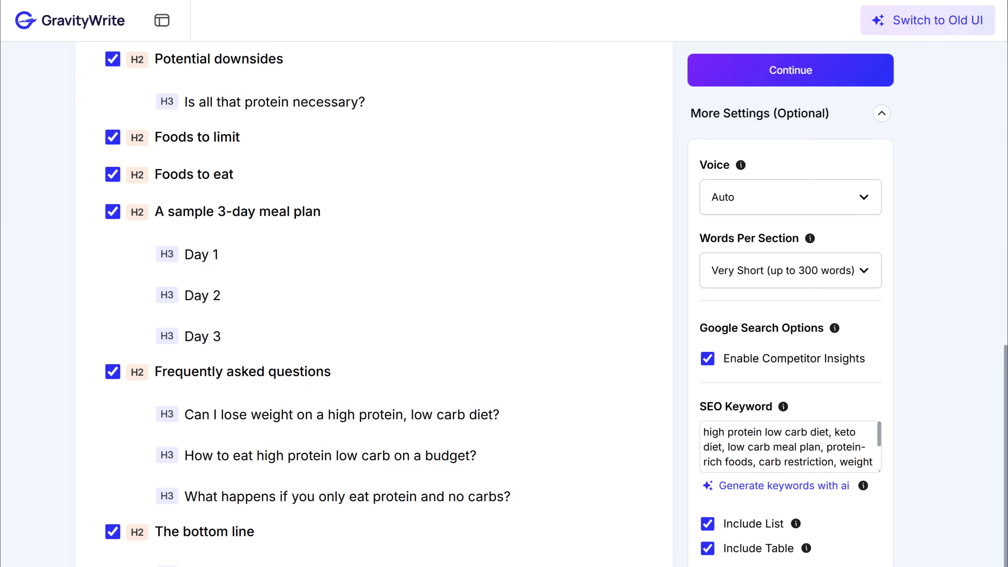
mouse_move(407, 217)
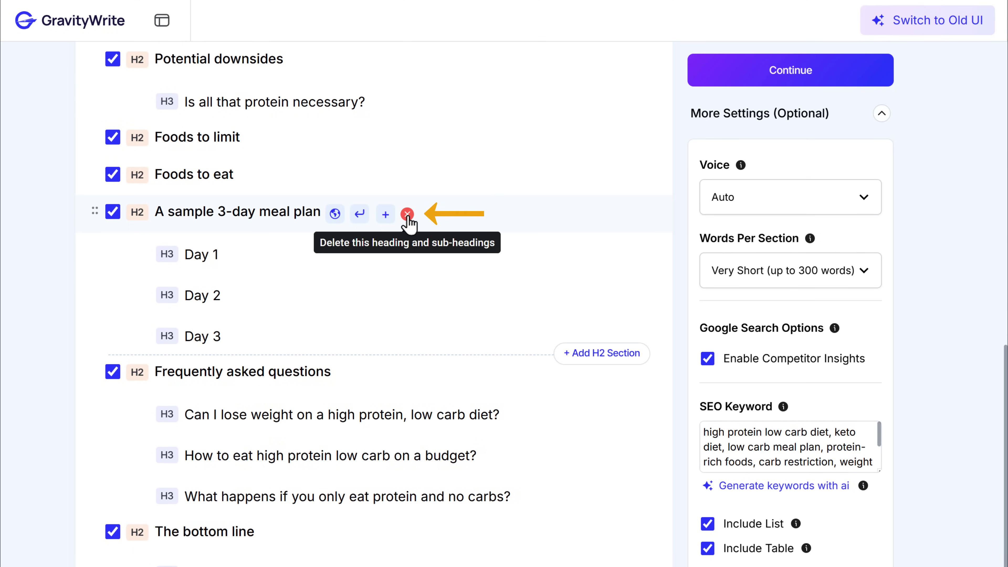
left_click(407, 215)
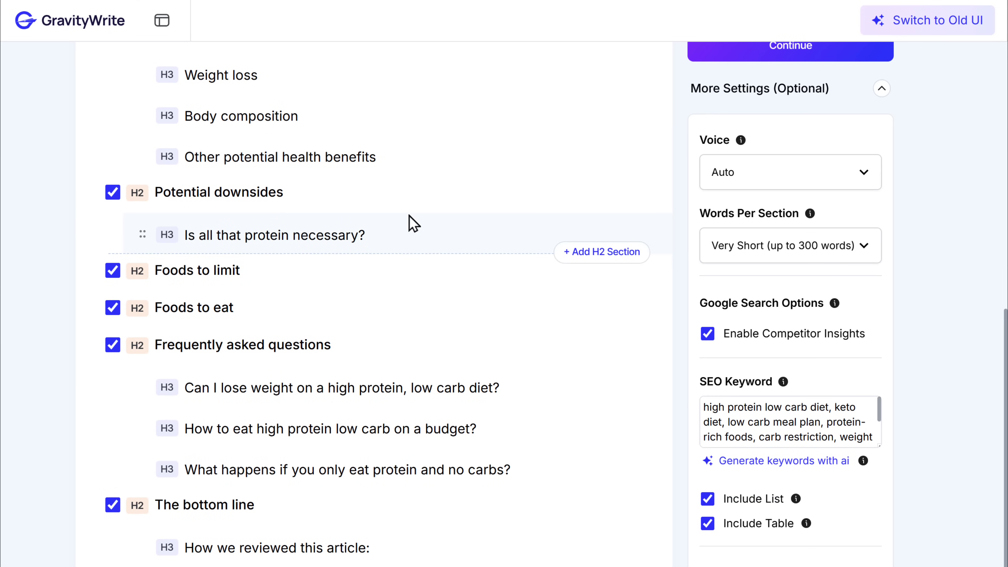
scroll(413, 223, "down", 3)
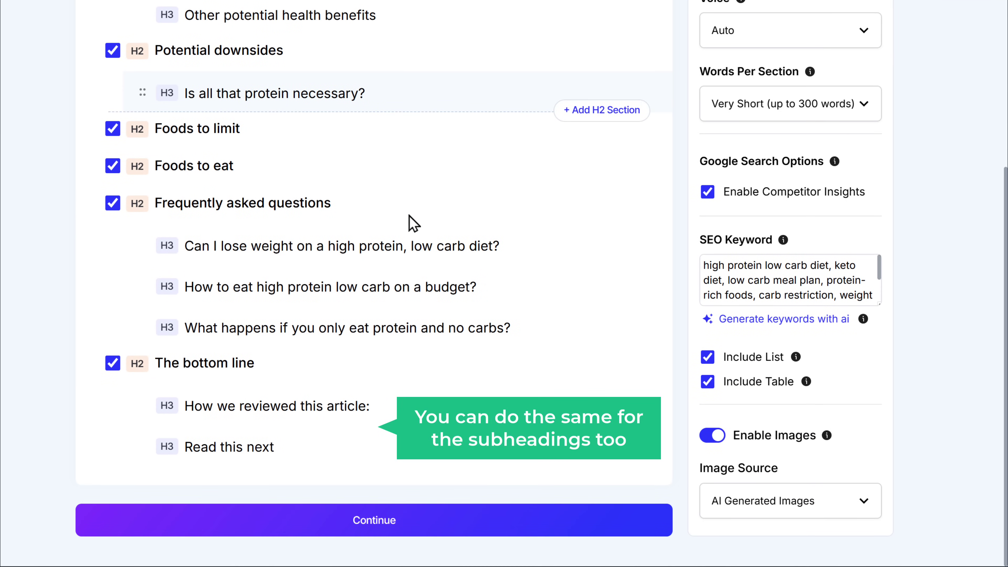
left_click(357, 448)
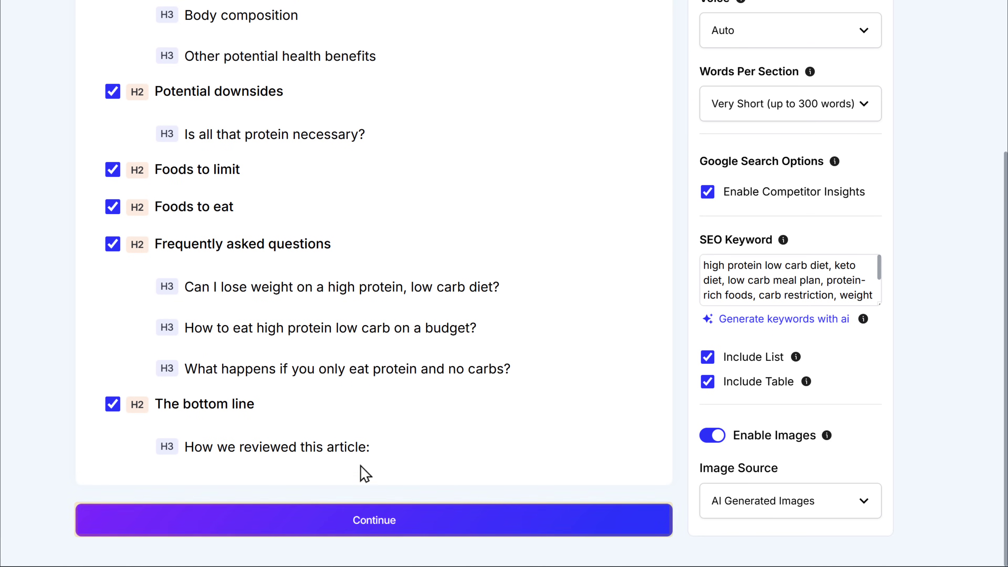
- Accept the edited outline and generate the content for all sections of the blog
left_click(372, 528)
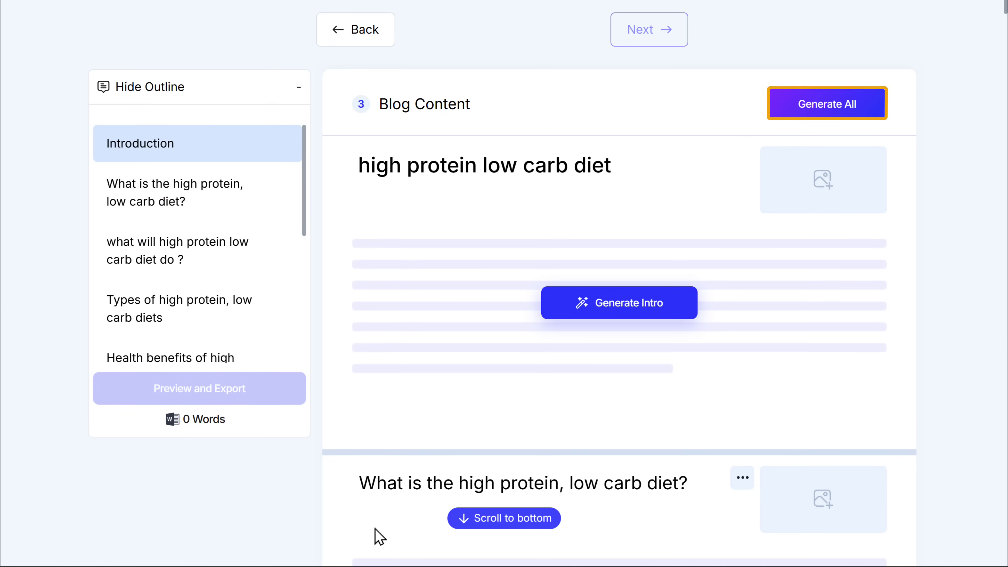
left_click(829, 116)
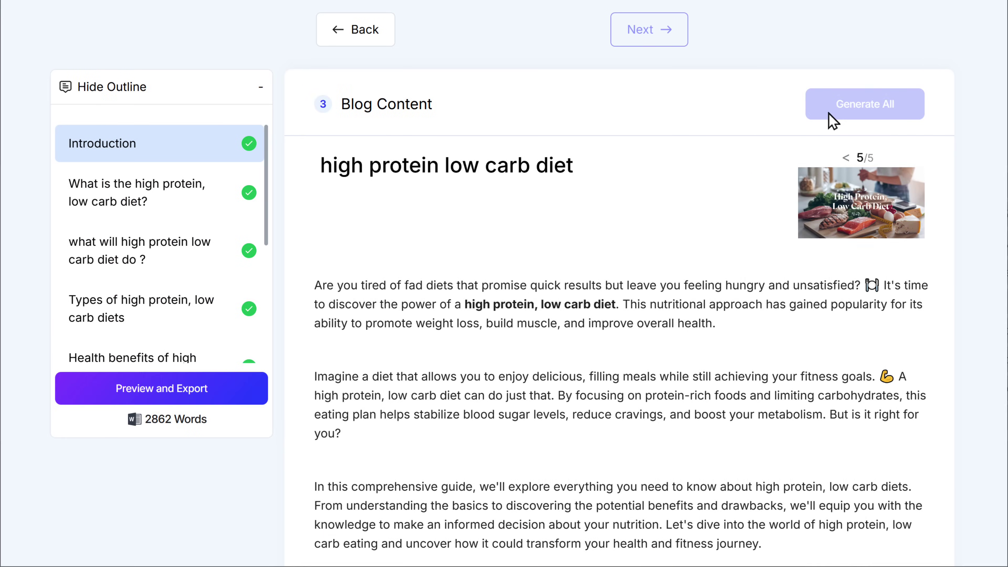
left_click(173, 388)
scroll(504, 238, "down", 15)
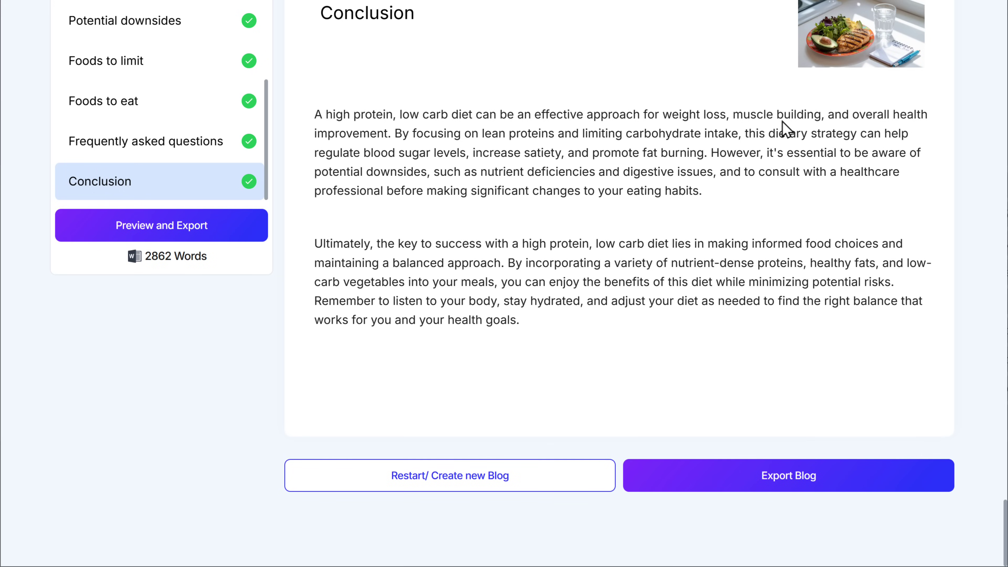
- Open the blog's export preview and check which export formats are offered
left_click(164, 239)
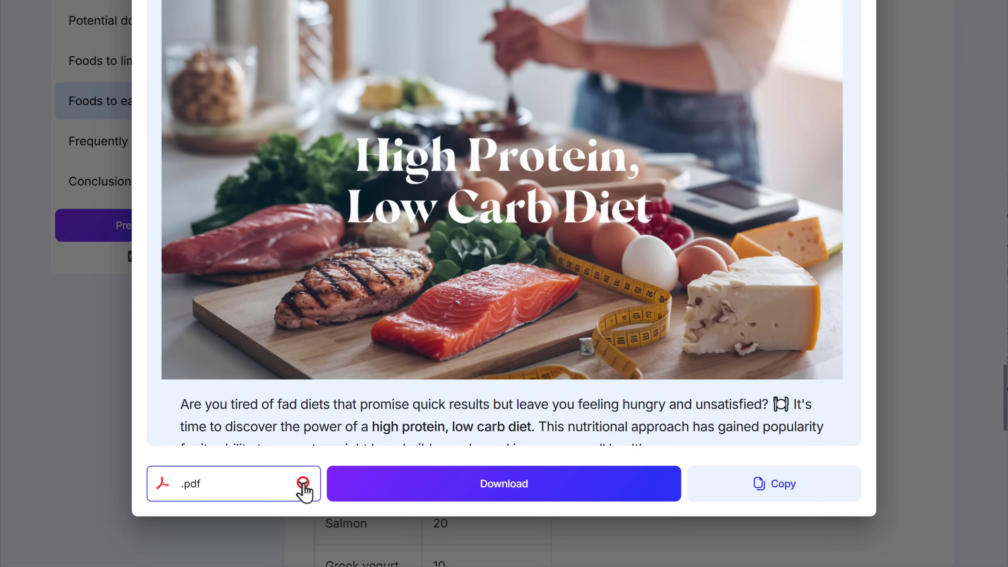
left_click(302, 537)
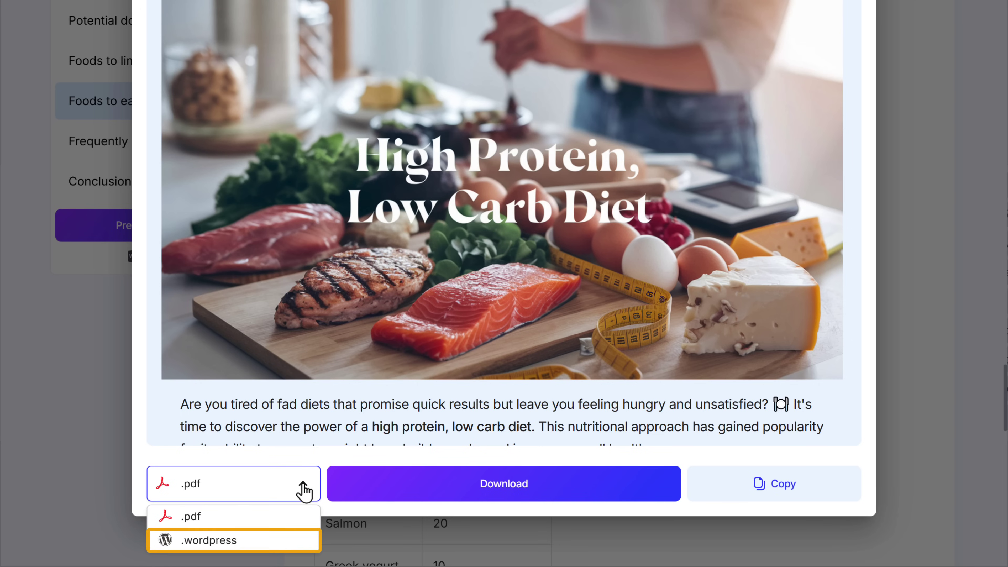
left_click(304, 490)
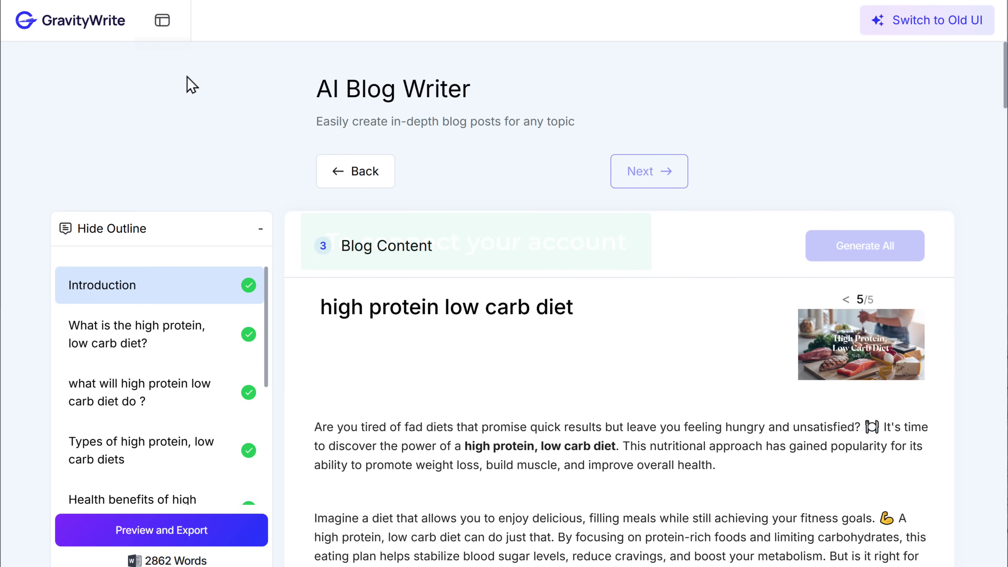
- Open the account's WordPress settings in a new browser tab and switch to that tab
left_click(163, 22)
left_click(109, 548)
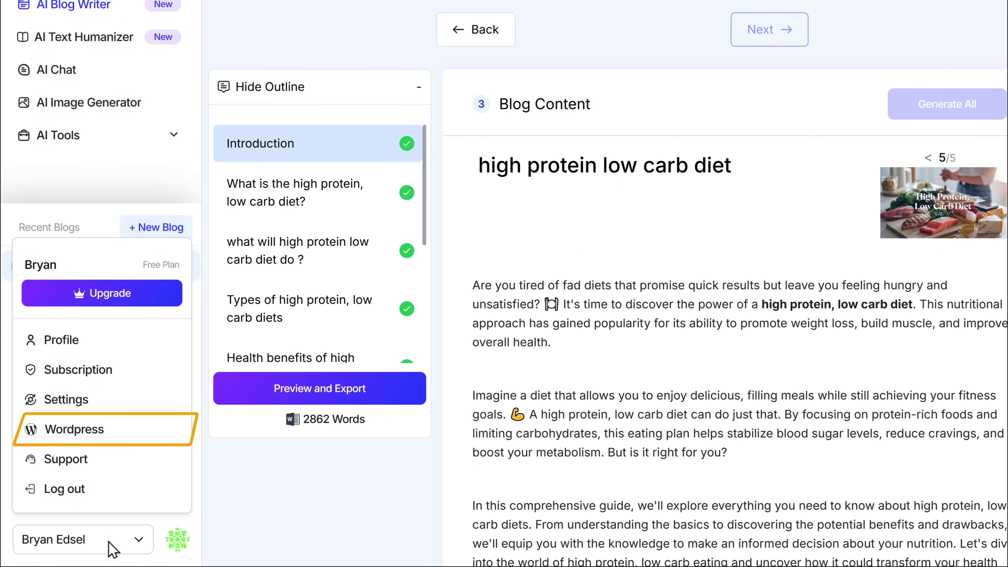
right_click(74, 433)
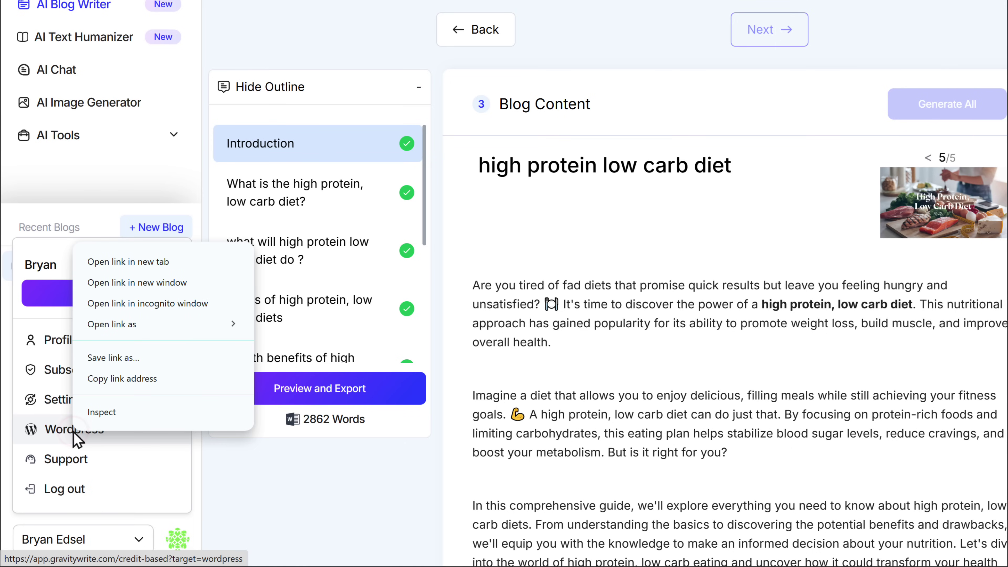
left_click(128, 262)
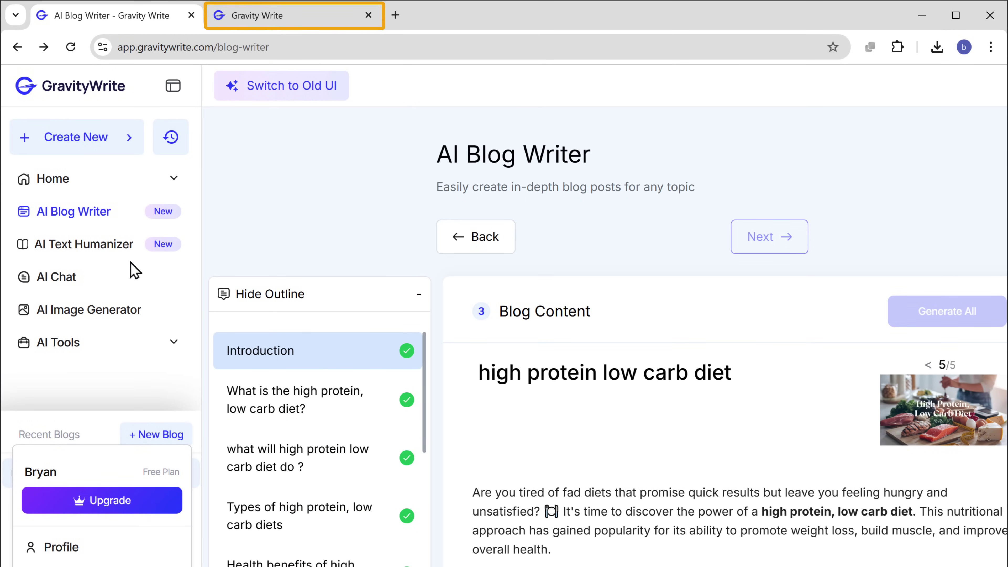
left_click(283, 16)
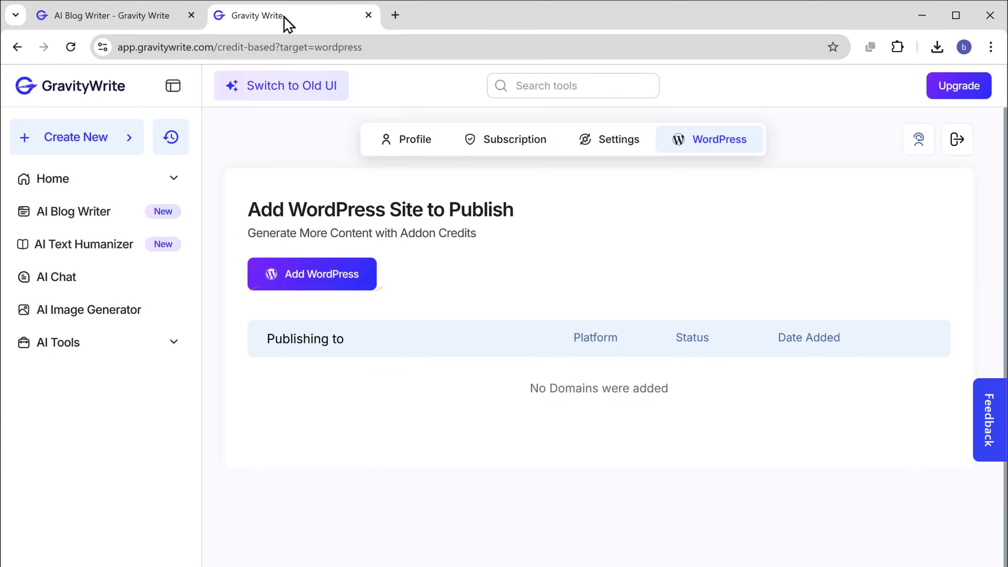
left_click(317, 278)
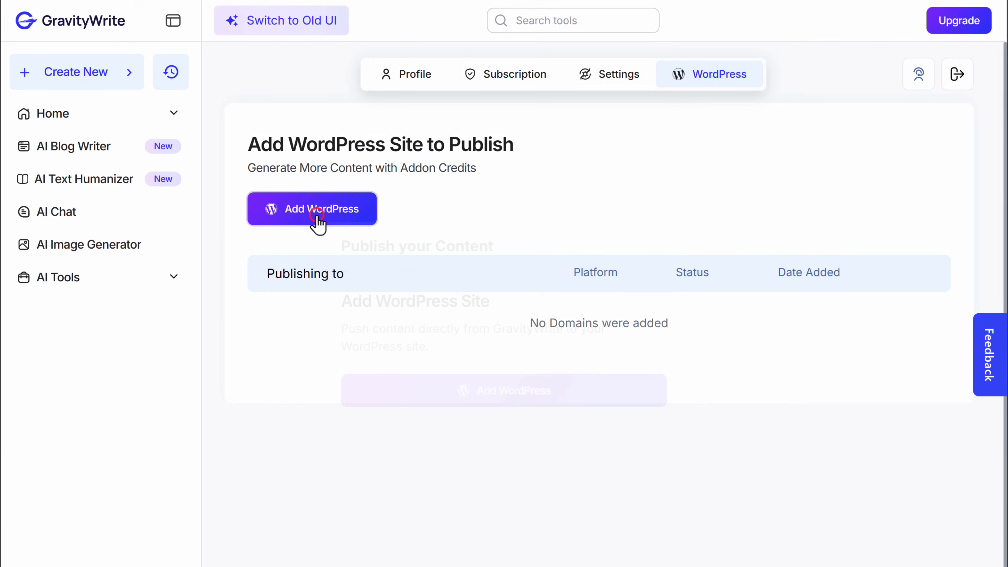
left_click(503, 397)
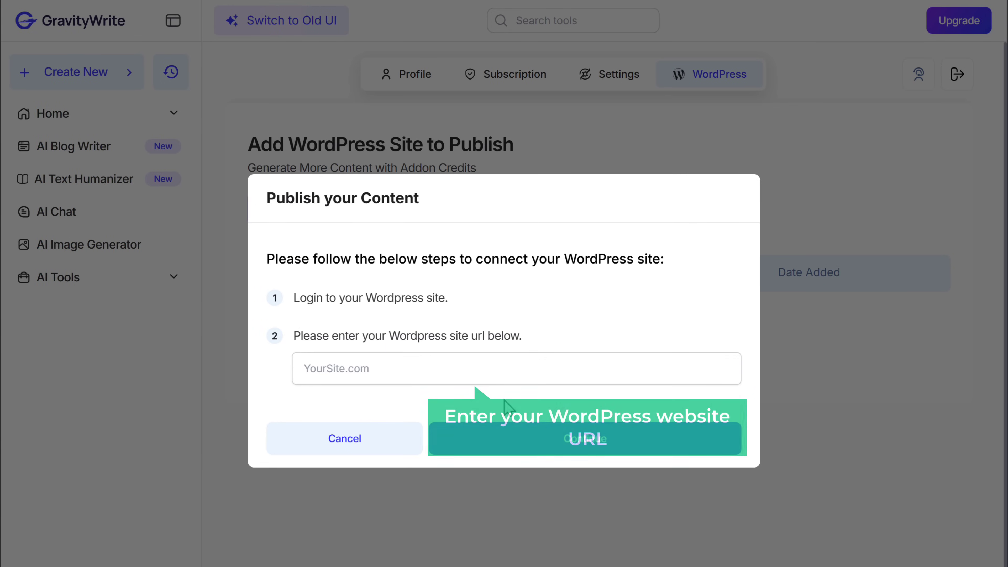
left_click(462, 371)
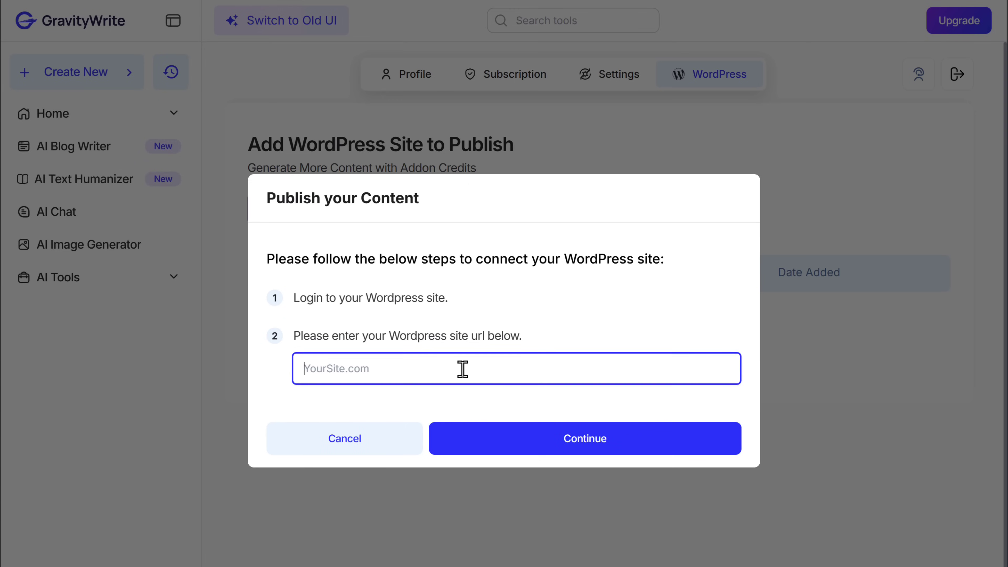
type("http://eatrighthub.com")
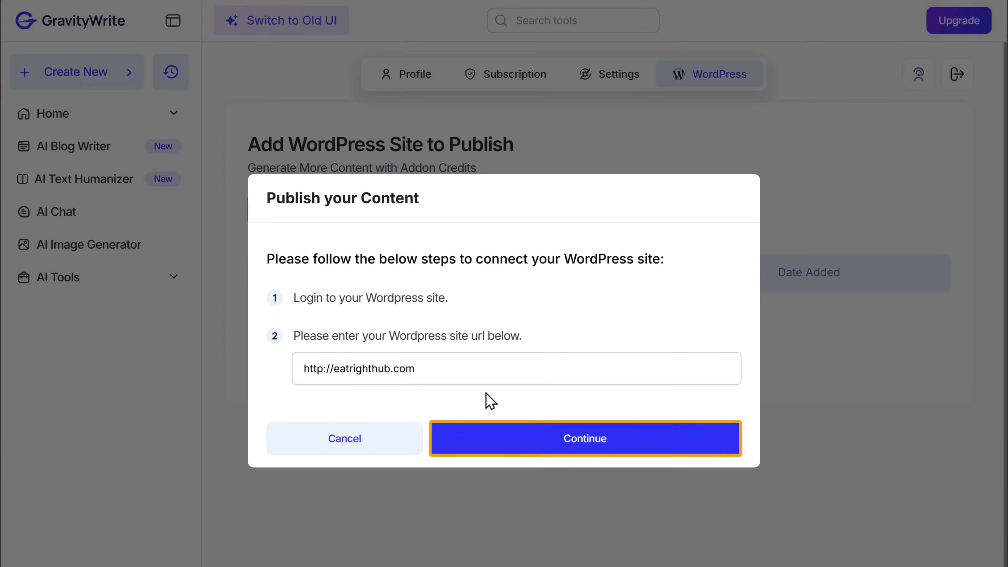
left_click(586, 455)
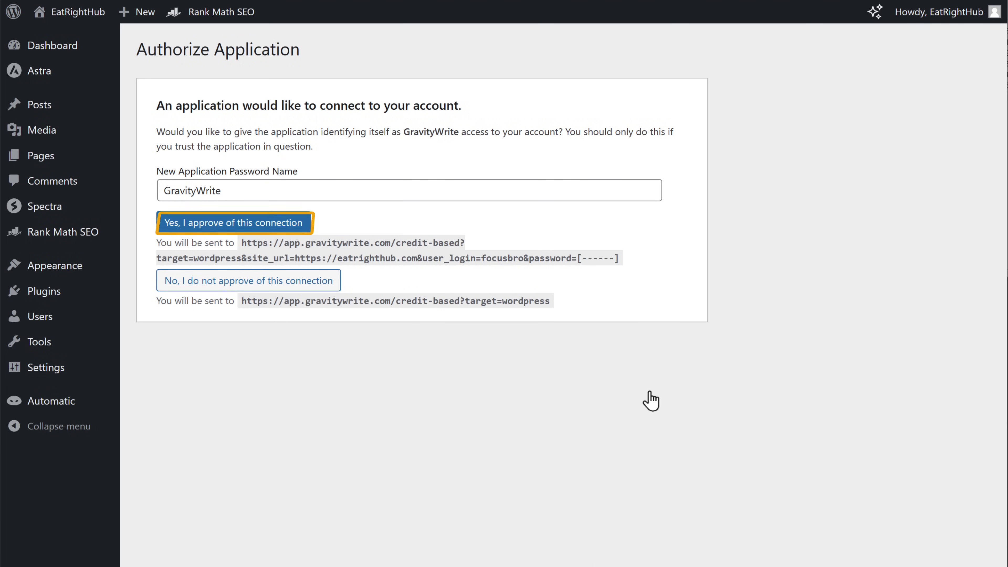
left_click(293, 226)
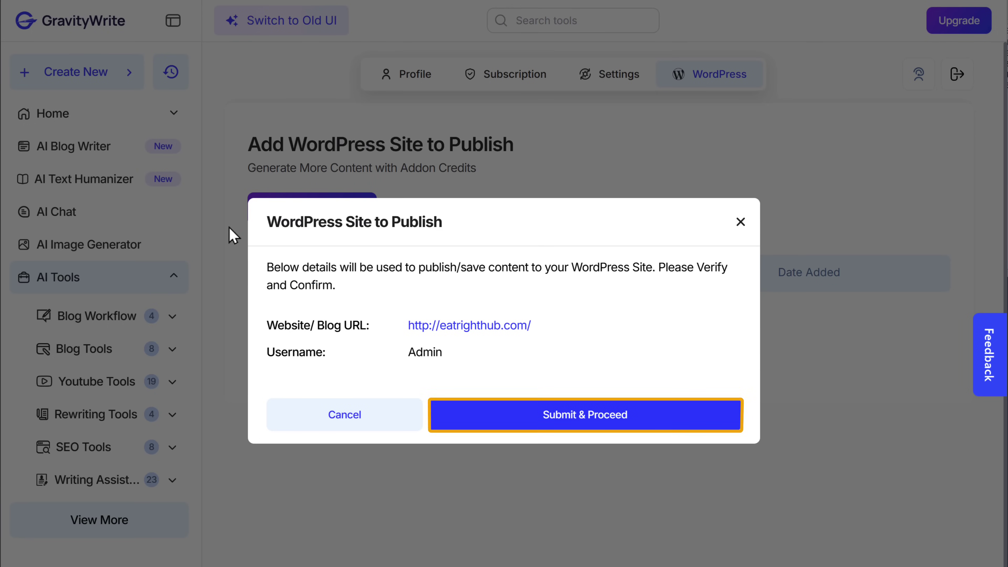
left_click(586, 421)
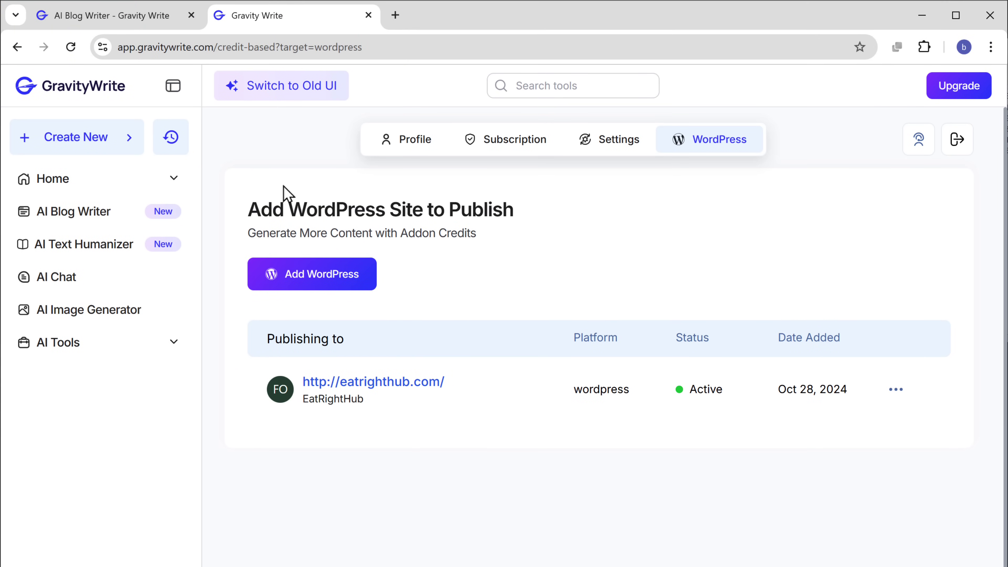
- Return to the AI Blog Writer browser tab and export the blog from its preview in .wordpress format
left_click(113, 17)
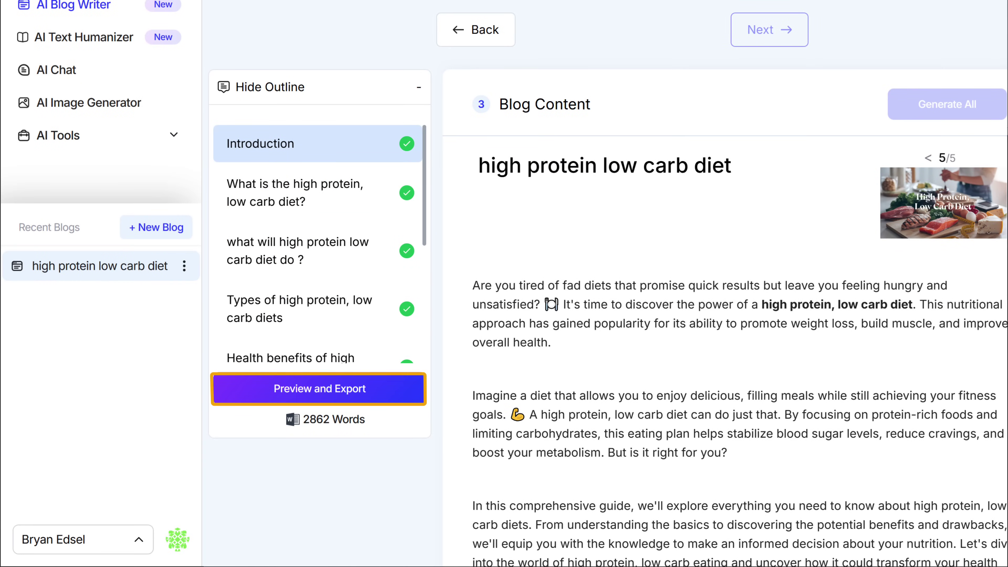
left_click(314, 398)
left_click(301, 484)
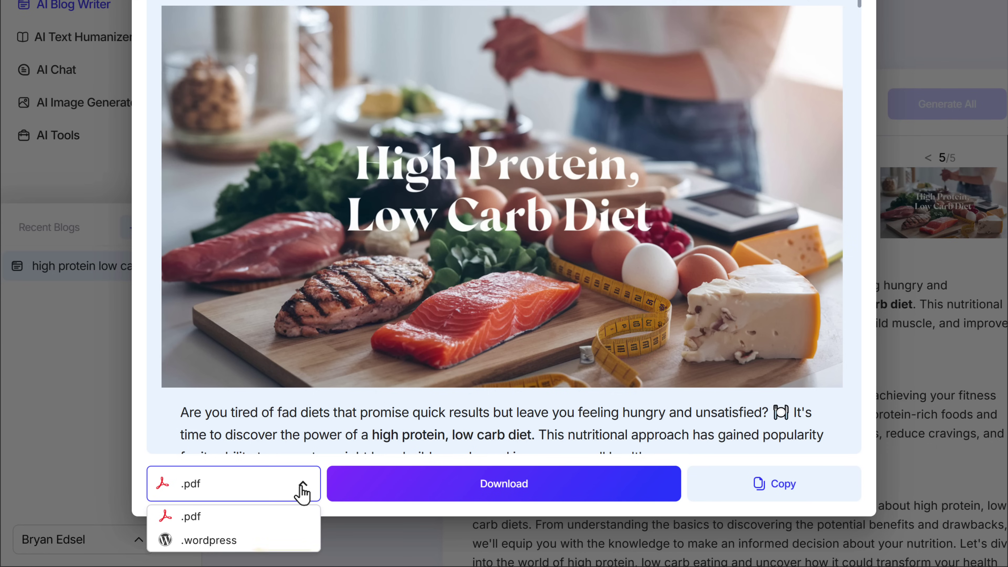
left_click(252, 541)
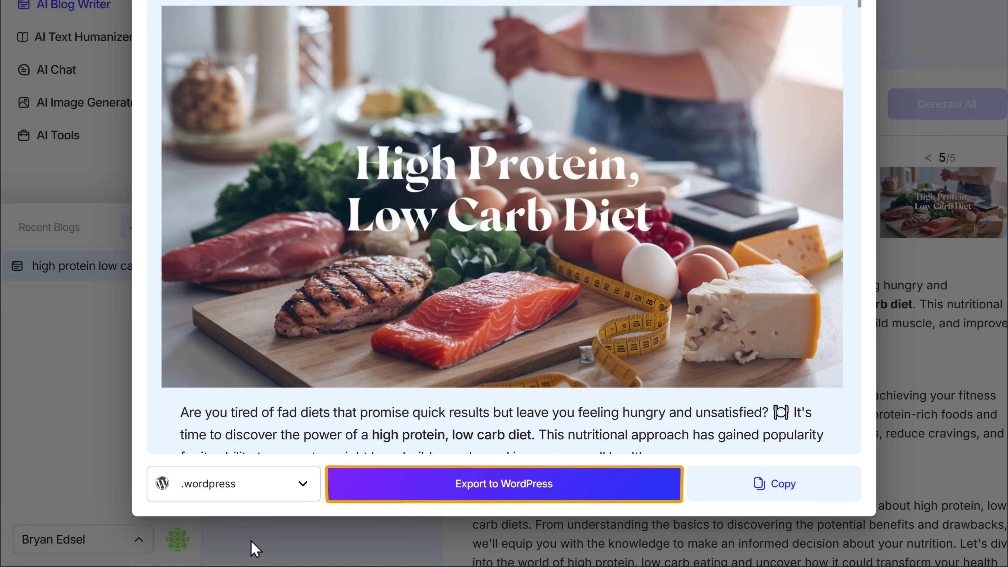
left_click(497, 482)
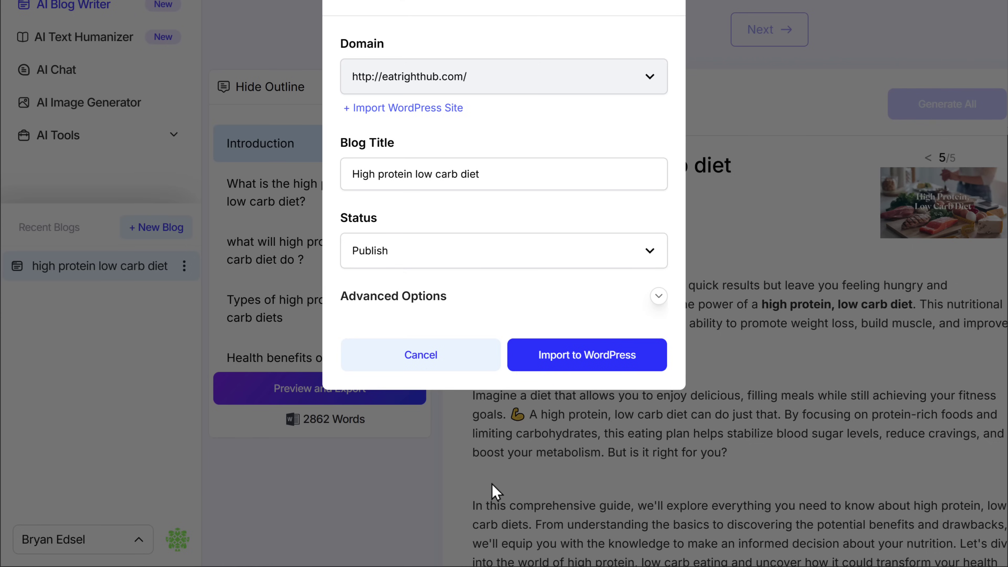
- Set the post status to Publish and import the blog "High protein low carb diet" to WordPress
left_click(648, 393)
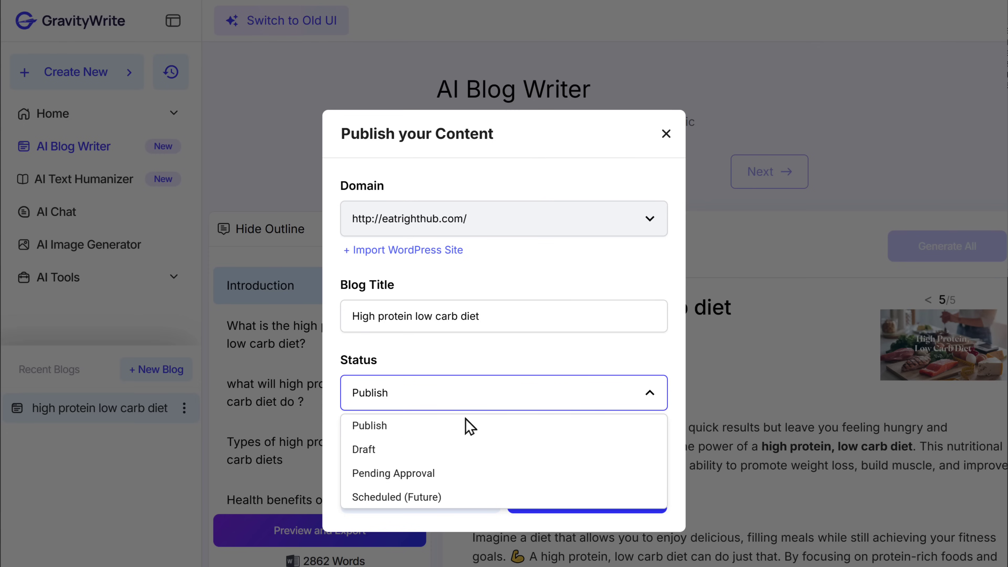
left_click(369, 425)
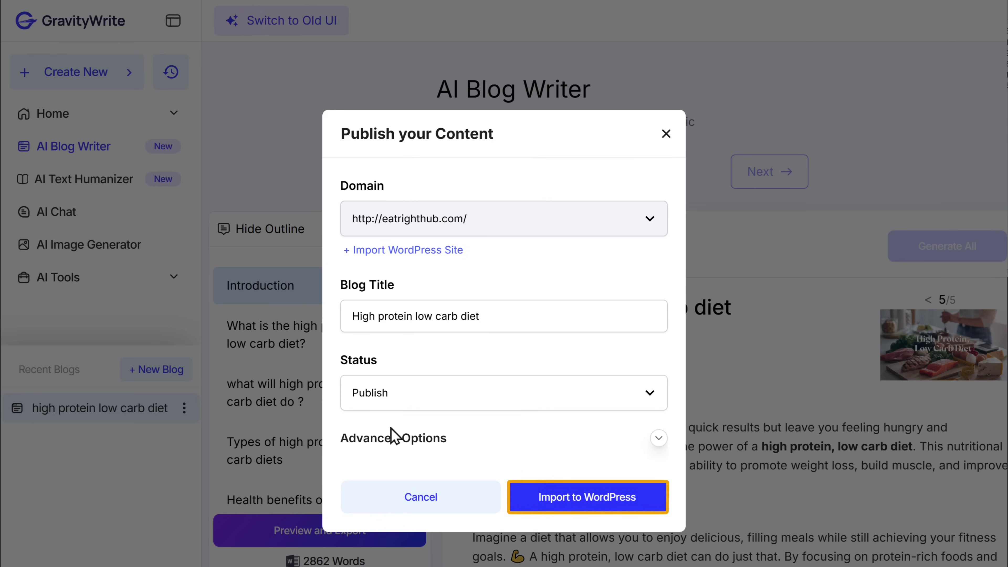
left_click(580, 509)
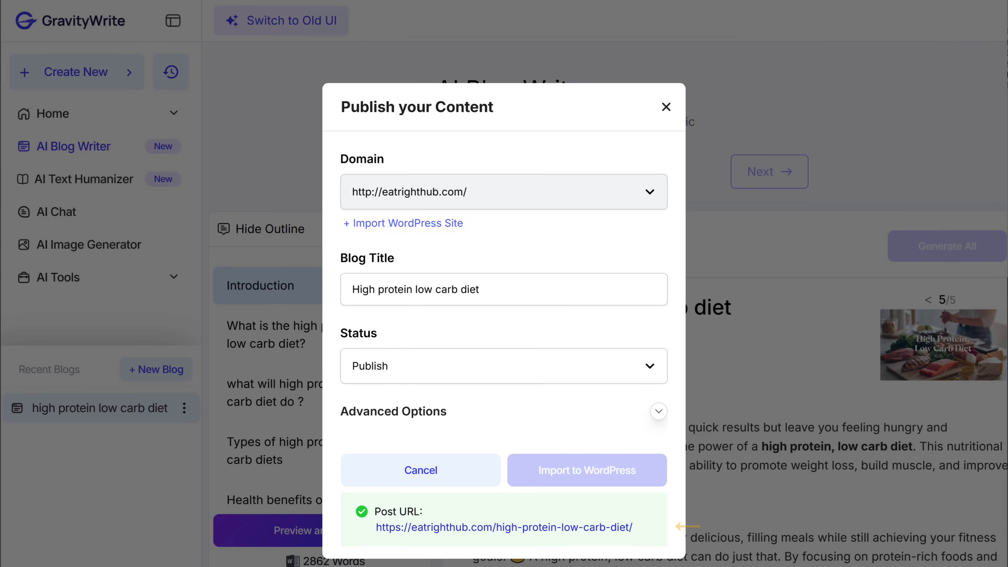
- Open the imported post from its URL and look through the whole article on the live site
left_click(492, 527)
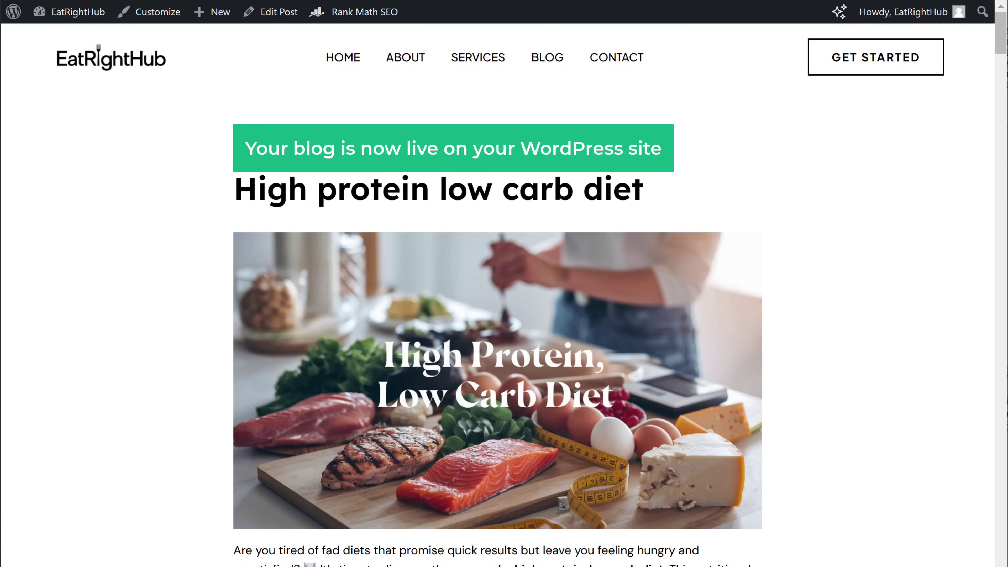
scroll(497, 357, "down", 20)
scroll(497, 294, "down", 20)
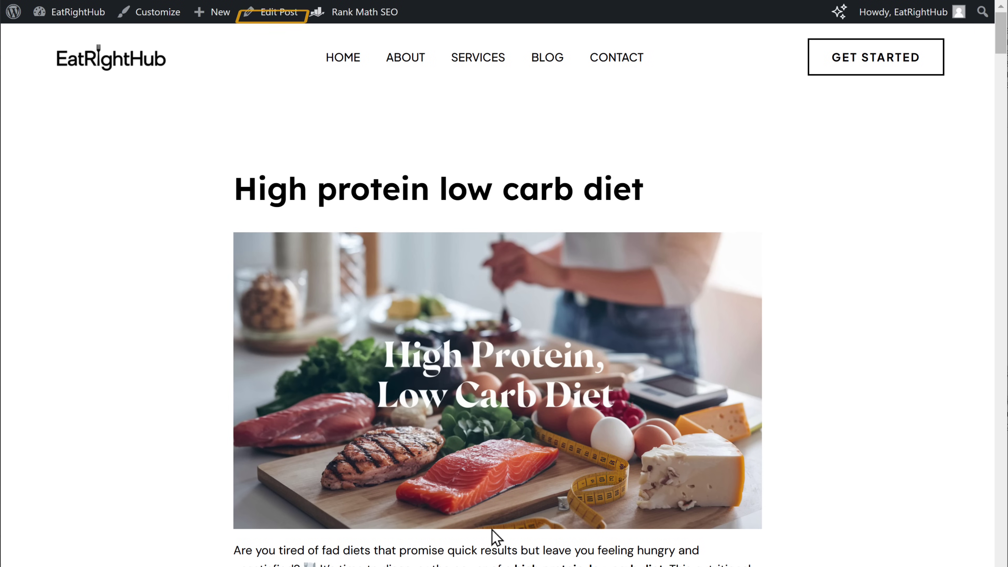
- Open the post for editing, paste the blog's SEO keywords as its Rank Math focus keywords and review the SEO checks
left_click(277, 12)
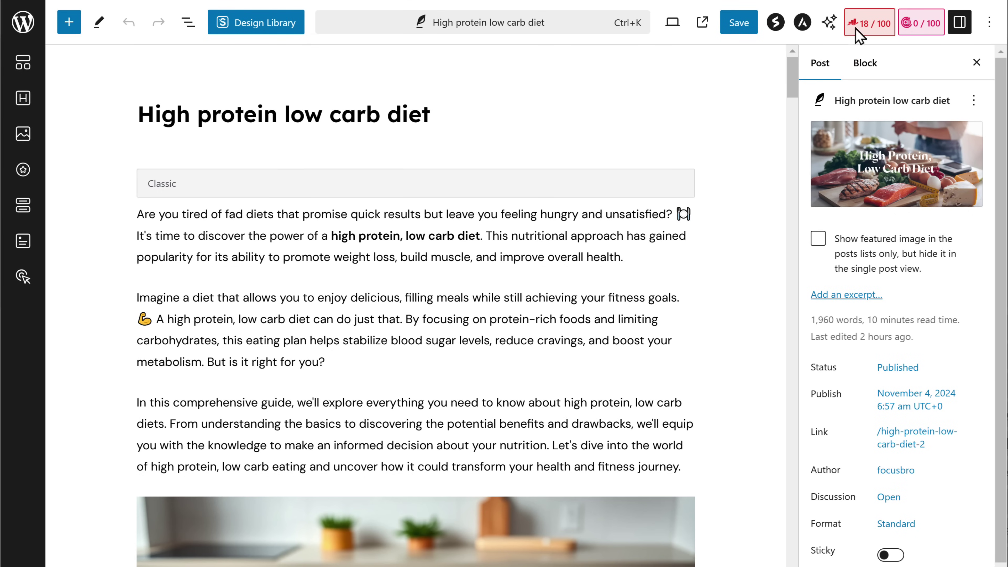
left_click(870, 24)
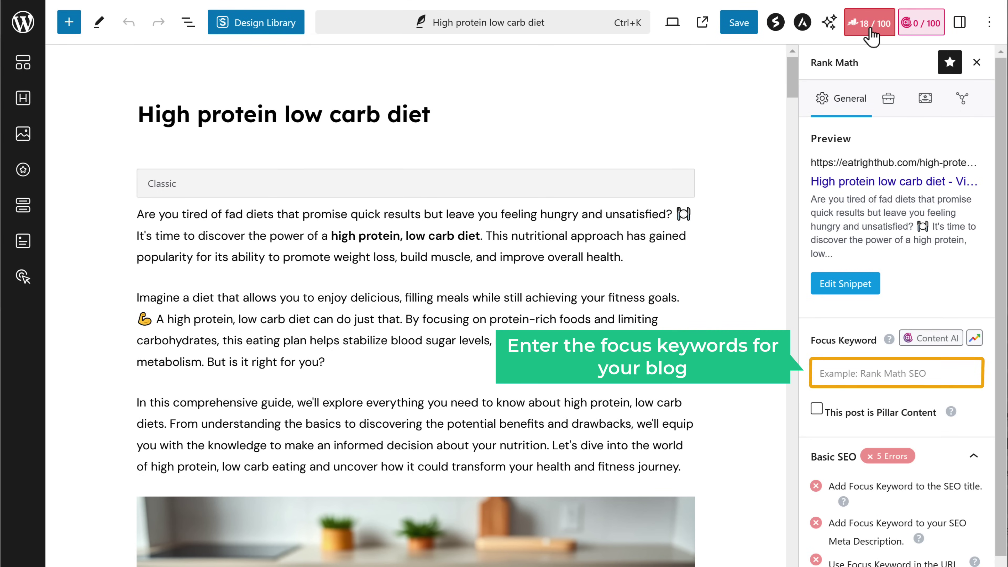
left_click(819, 373)
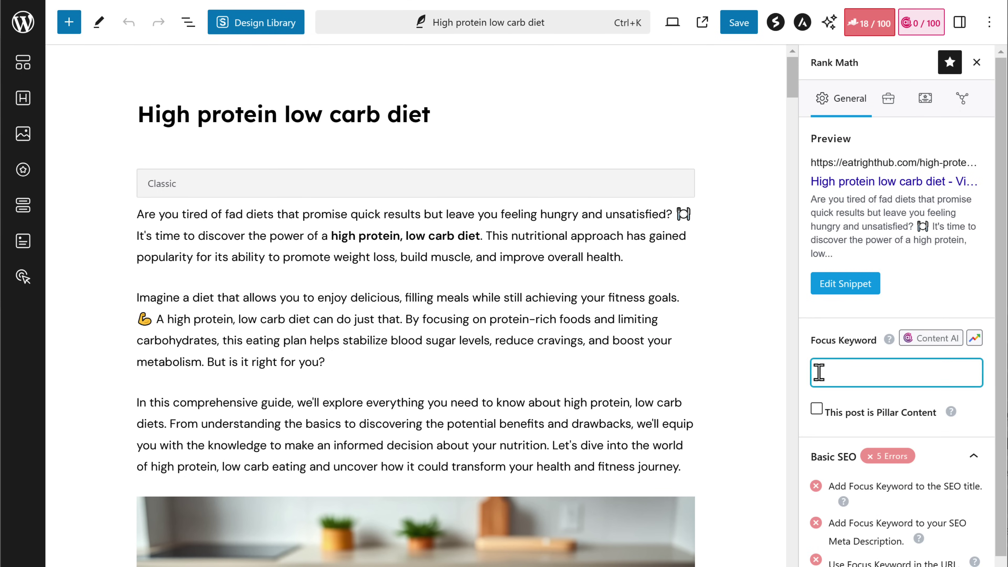
right_click(819, 372)
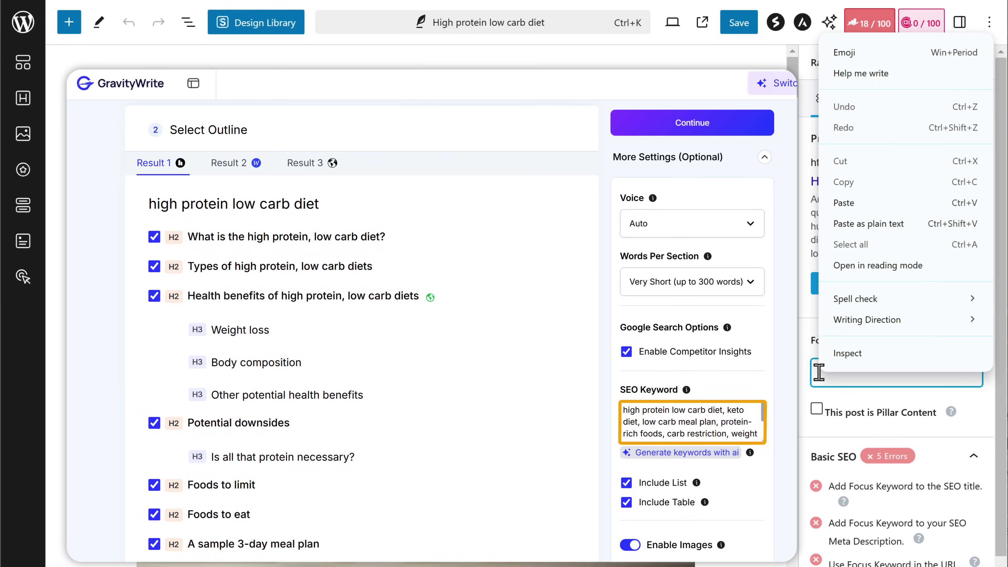
left_click(862, 203)
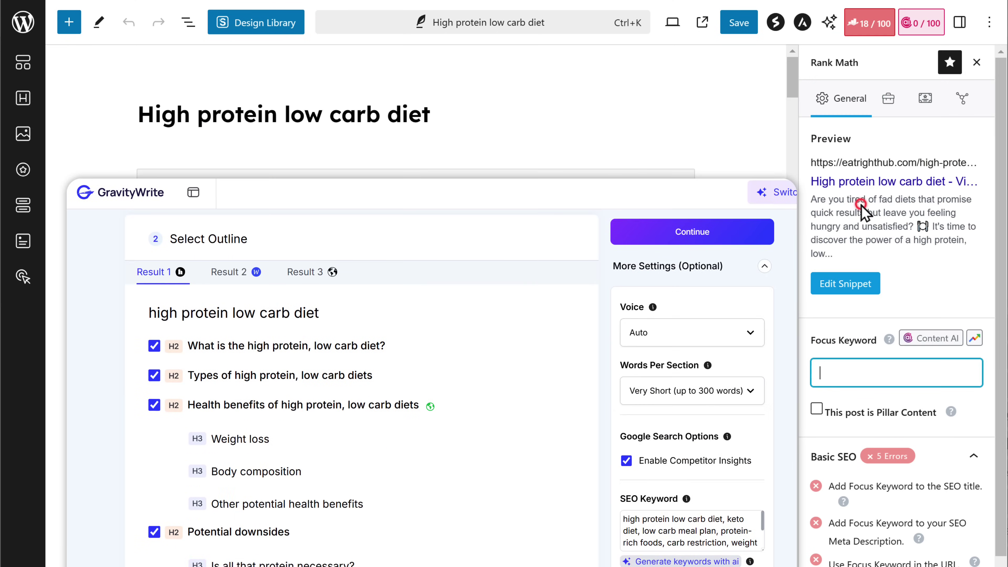
scroll(862, 210, "down", 10)
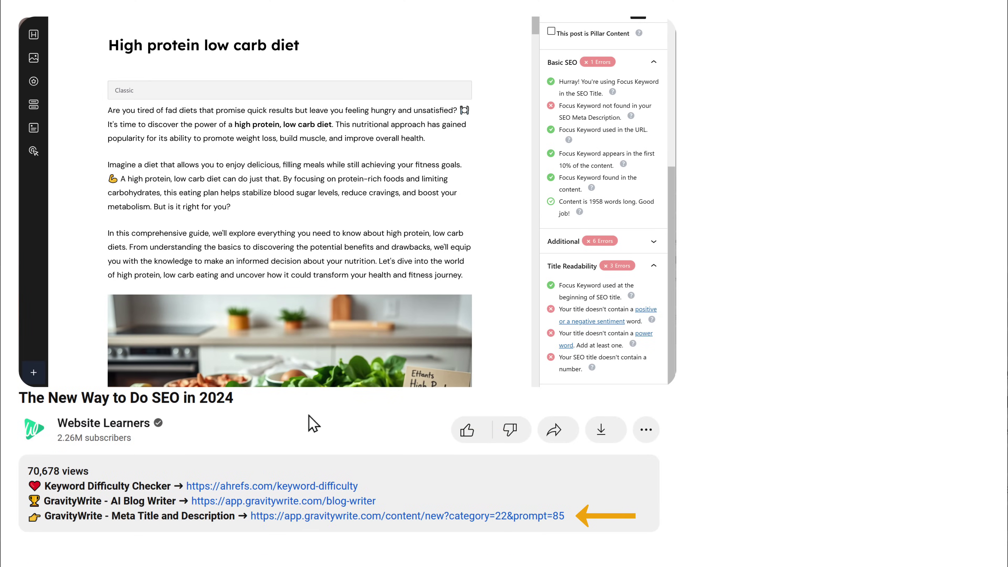
- Open GravityWrite's Meta Title and Description tool and generate content for the target keyword "high protein low carb diet"
left_click(348, 517)
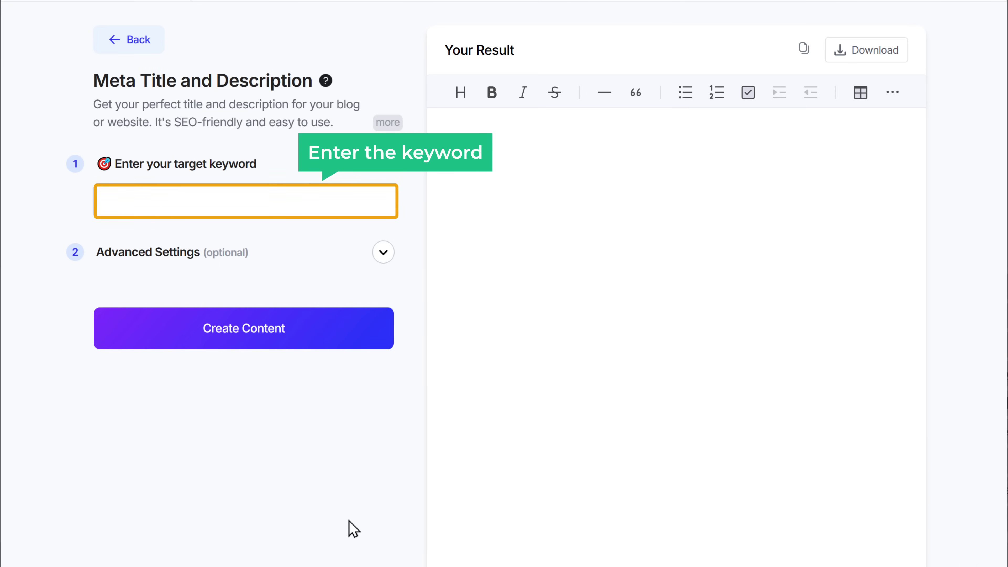
left_click(172, 201)
type("high protein low carb diet")
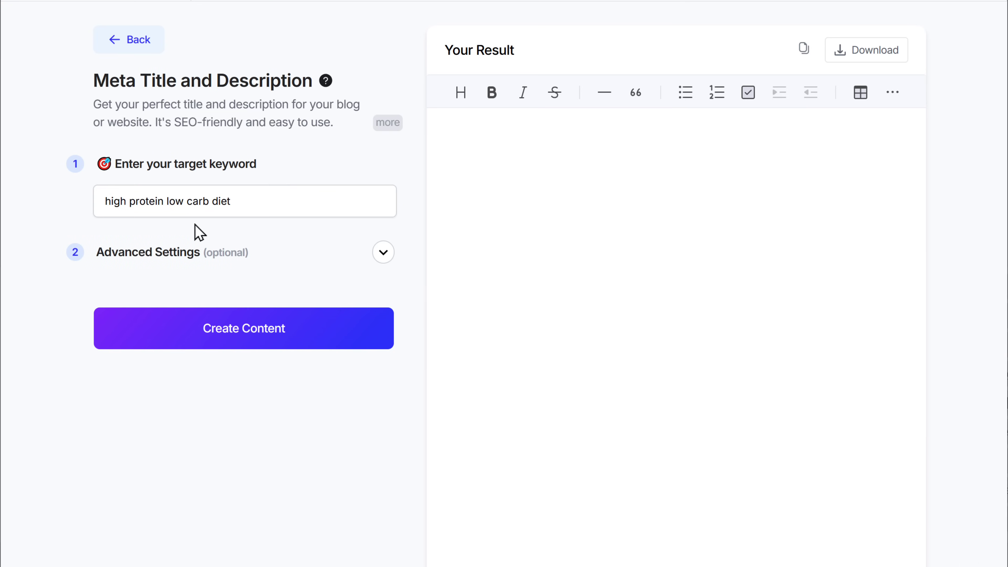
left_click(244, 340)
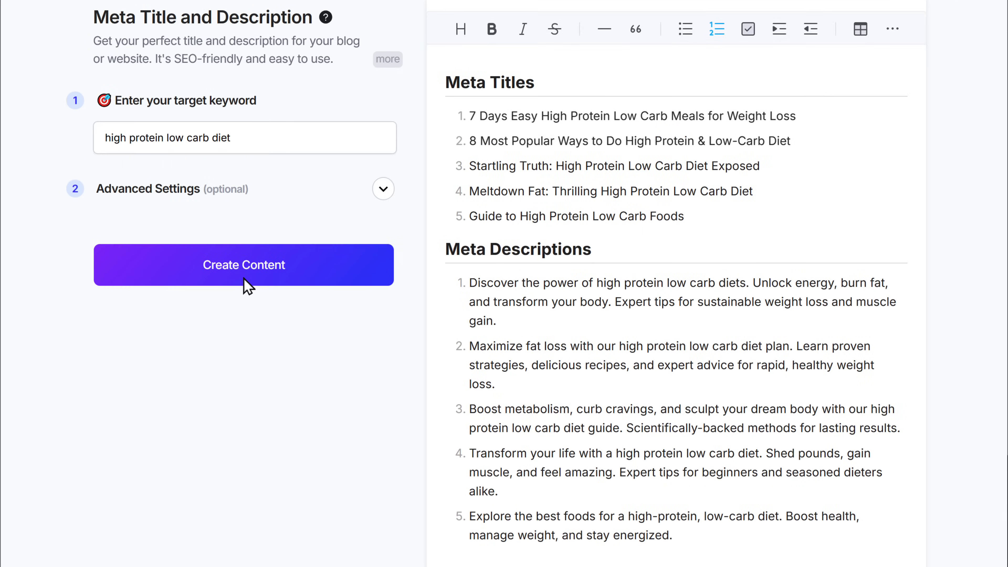